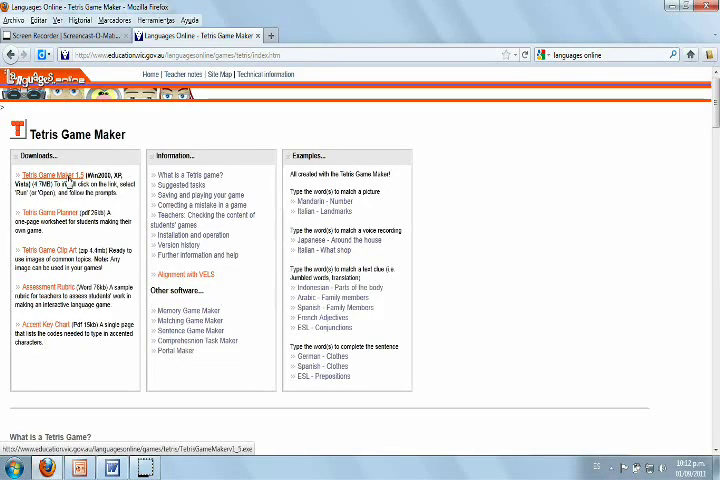
Start downloading TetrisGameMaker1_5.exe from the Languages Online Tetris Game Maker page
click(70, 180)
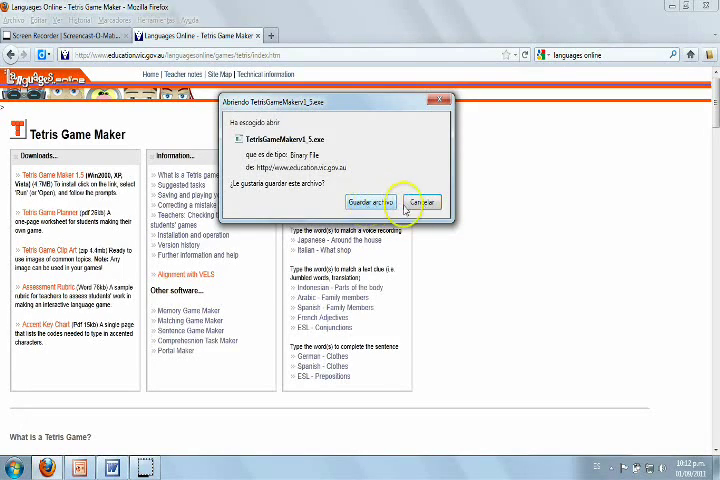
click(421, 203)
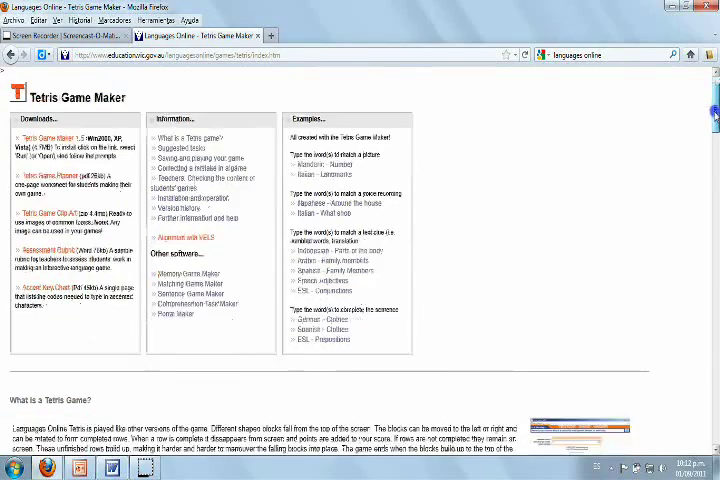
drag(715, 82, 714, 160)
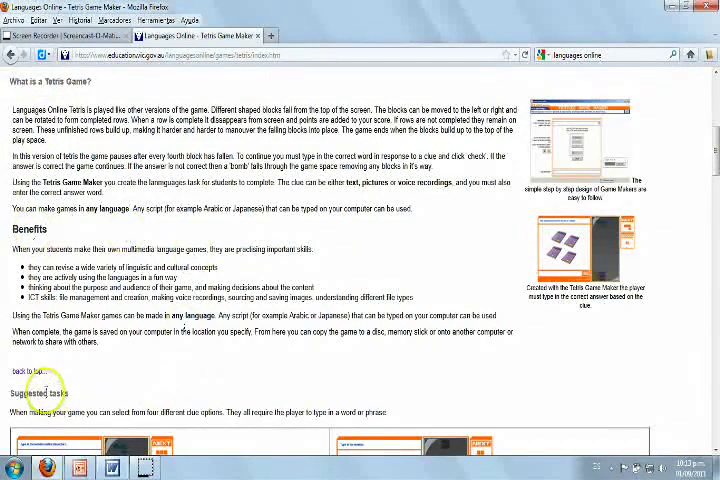
drag(714, 158, 714, 195)
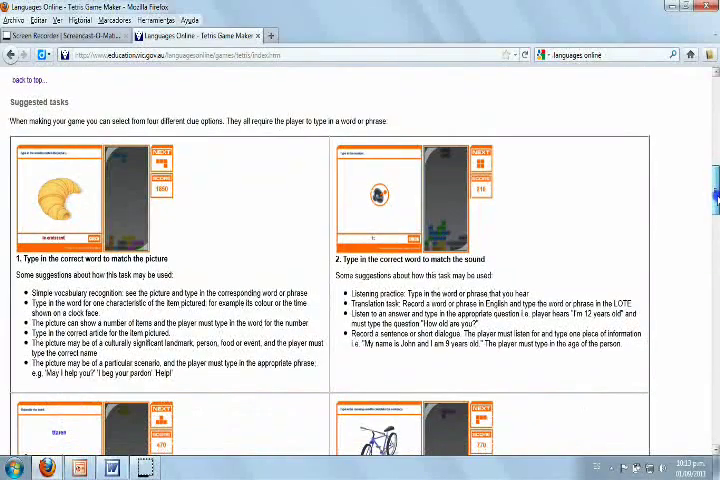
drag(714, 195, 714, 205)
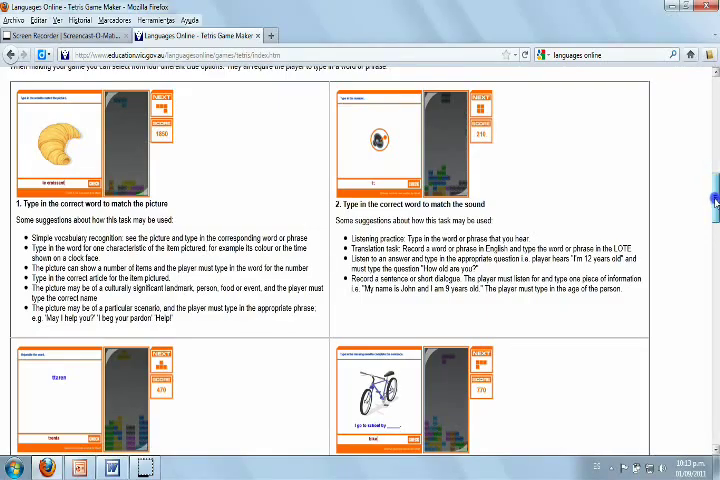
drag(714, 200, 712, 238)
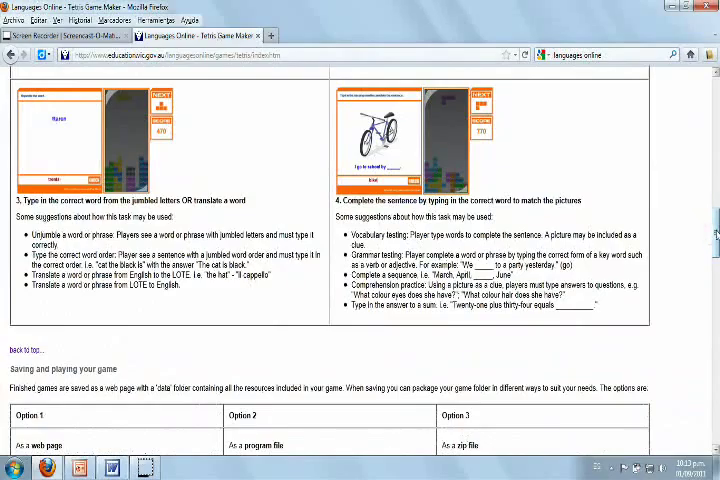
drag(712, 238, 714, 270)
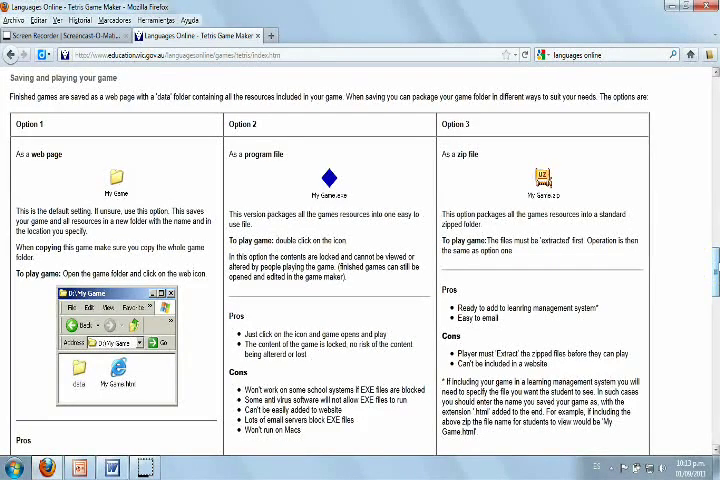
drag(714, 266, 712, 280)
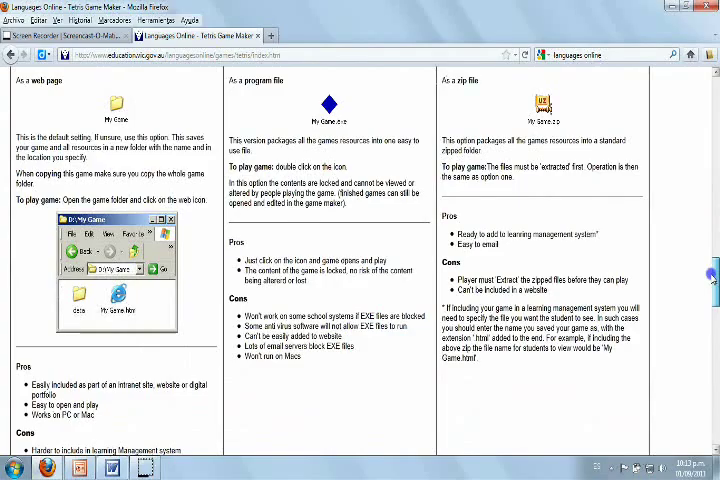
drag(712, 272, 708, 288)
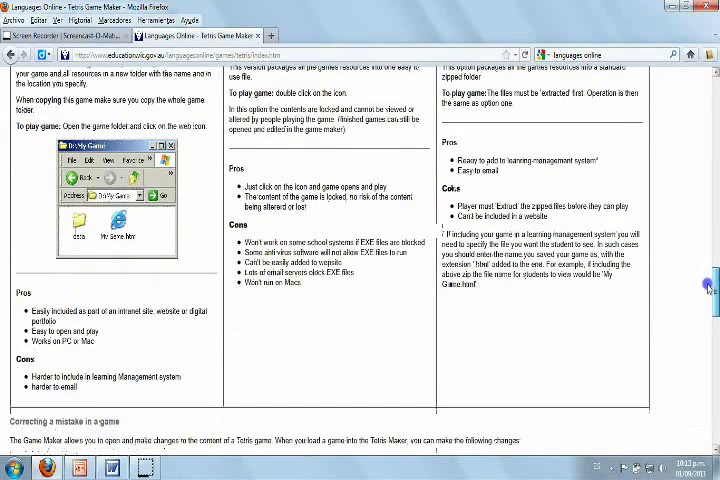
drag(709, 288, 709, 298)
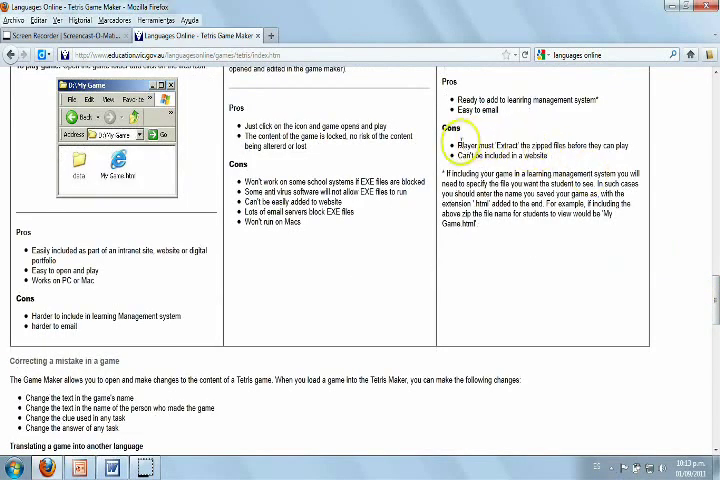
Highlight the zip option's two drawbacks in the saving options table, then clear the highlight
drag(458, 145, 550, 157)
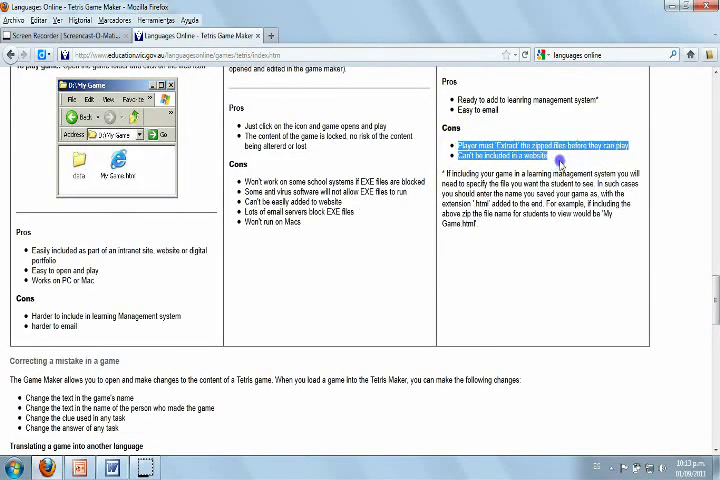
click(561, 160)
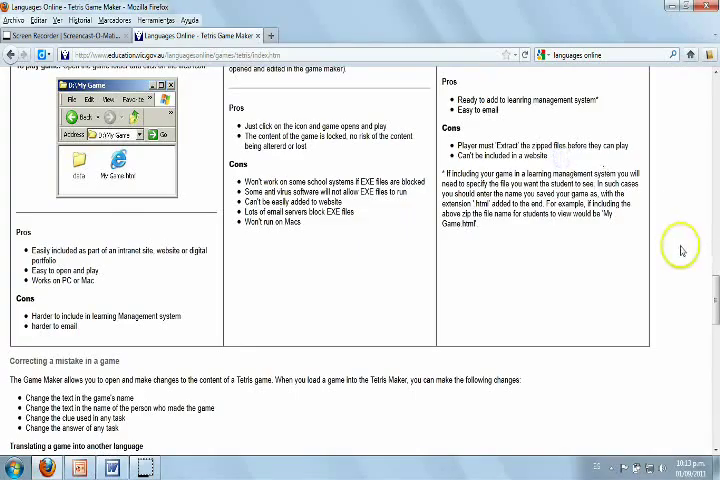
drag(714, 300, 714, 160)
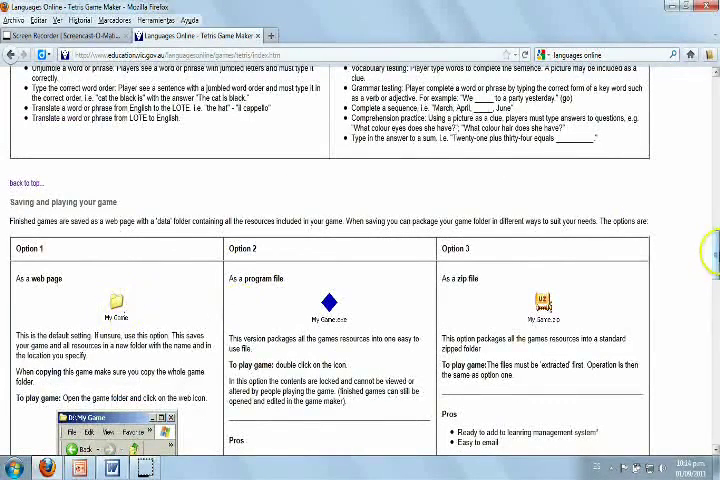
drag(714, 245, 714, 340)
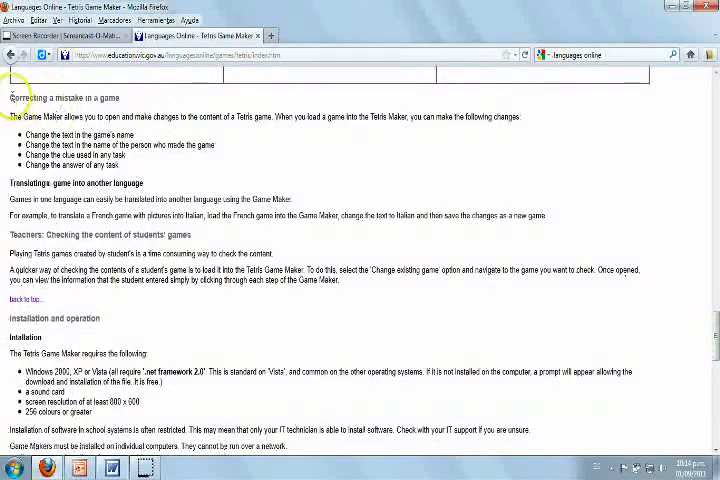
Select all page text, then highlight and clear the Installation and operation requirements text
key(ctrl+a)
click(151, 112)
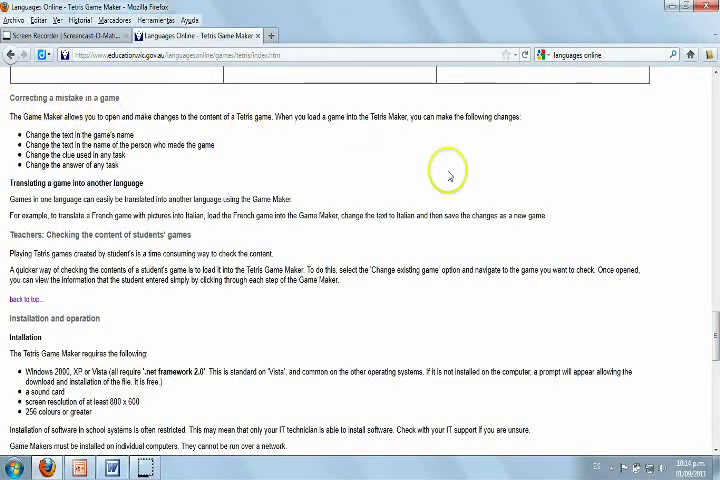
drag(69, 318, 74, 318)
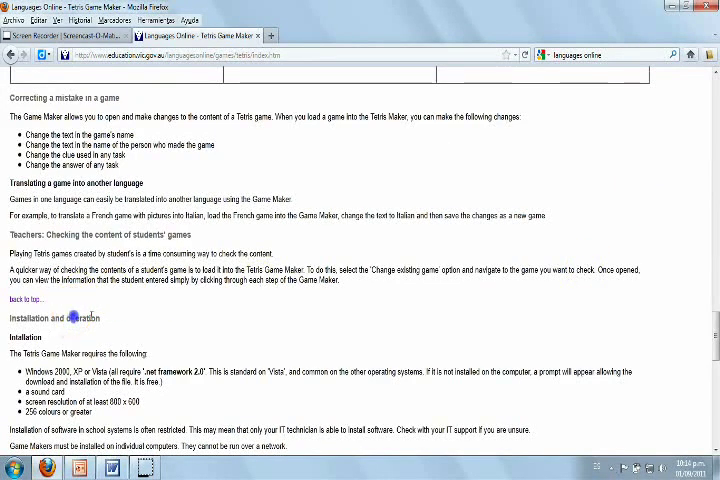
drag(138, 320, 707, 440)
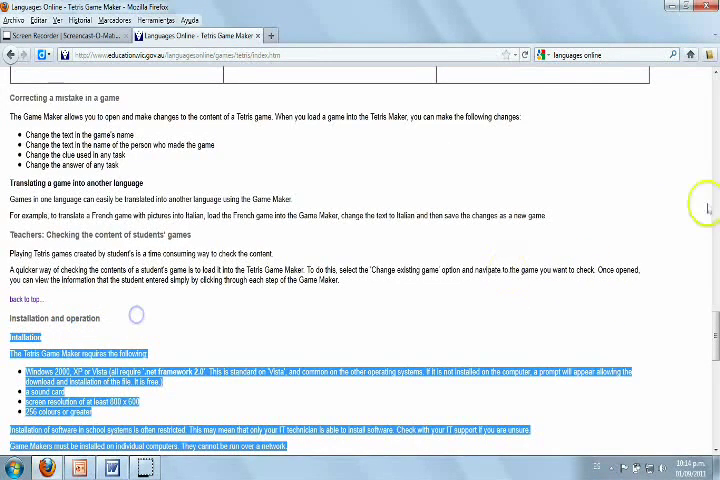
click(362, 316)
drag(713, 330, 714, 425)
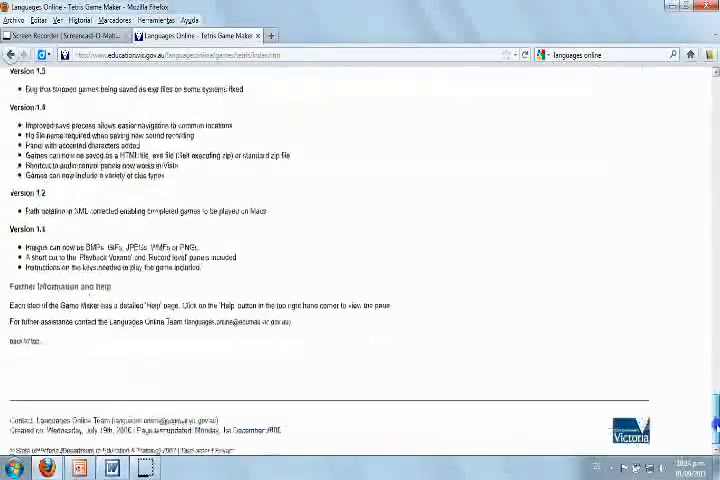